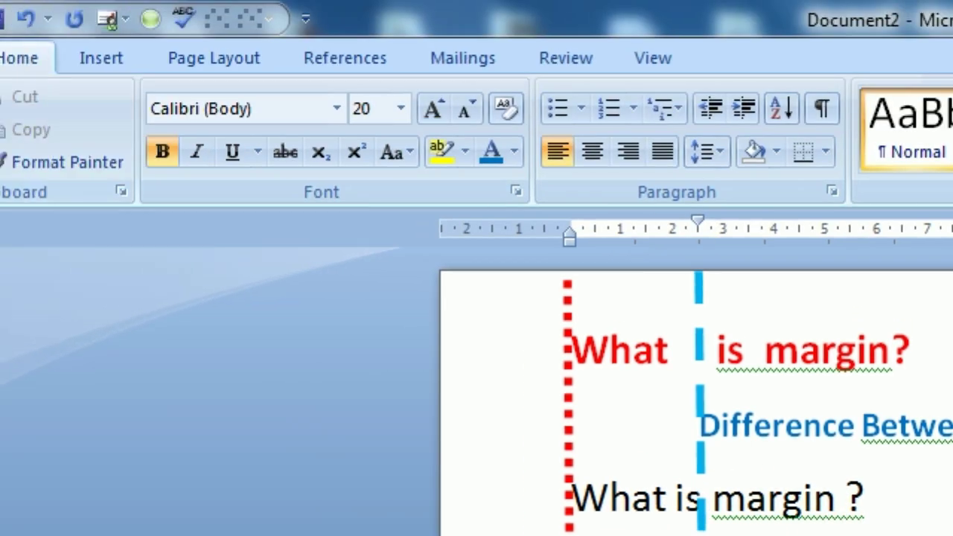
Create a new blank document (Document6) from the Office button's New dialog
left_click(39, 42)
left_click(87, 104)
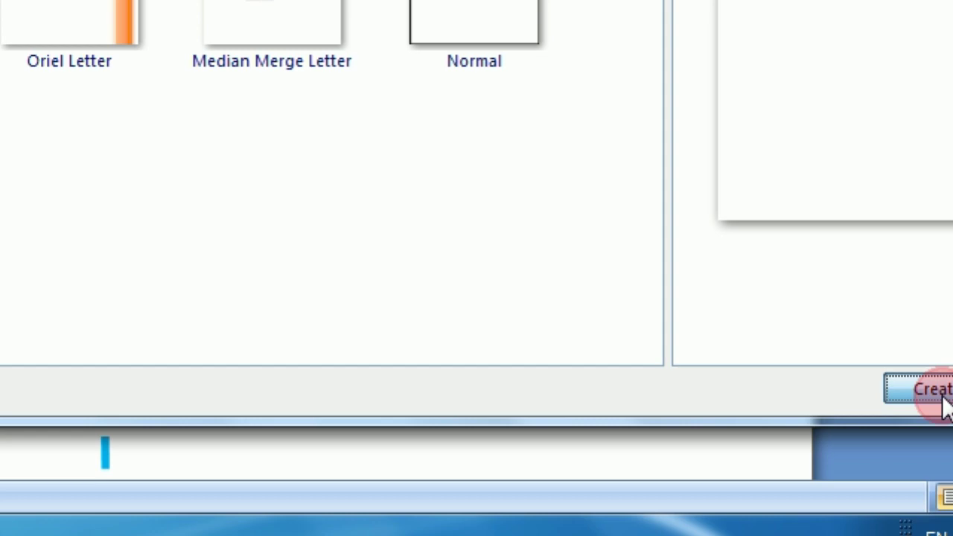
left_click(931, 389)
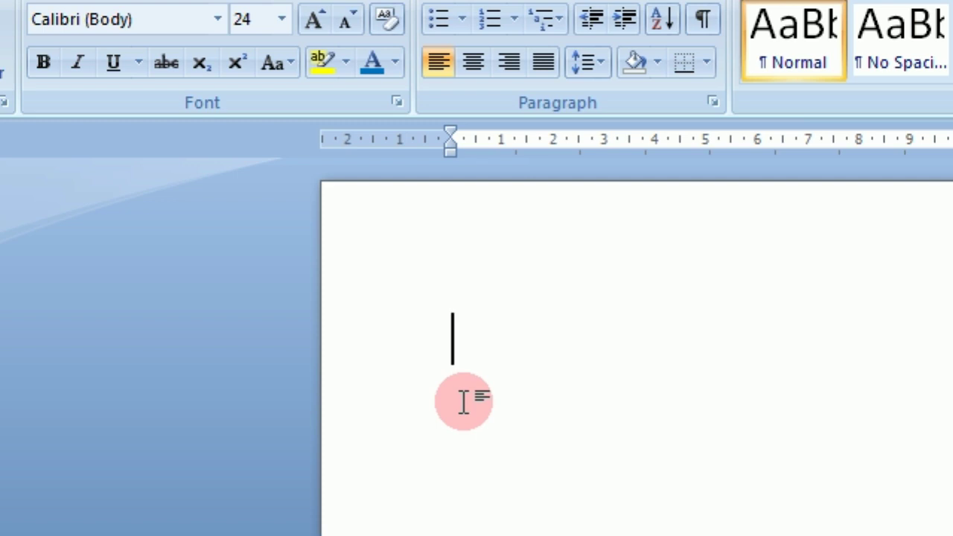
Type 'margin' on the blank page and place the cursor before the word
type("marg")
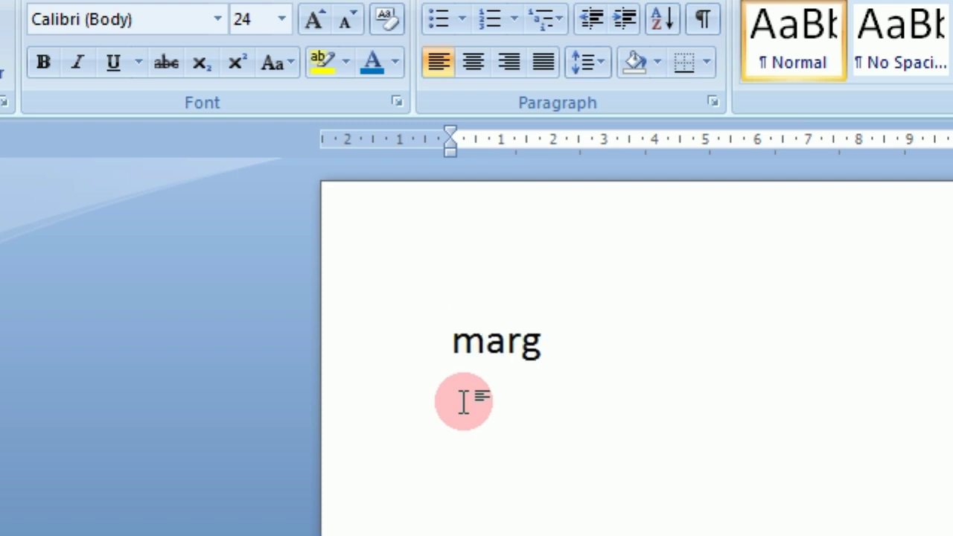
type("in")
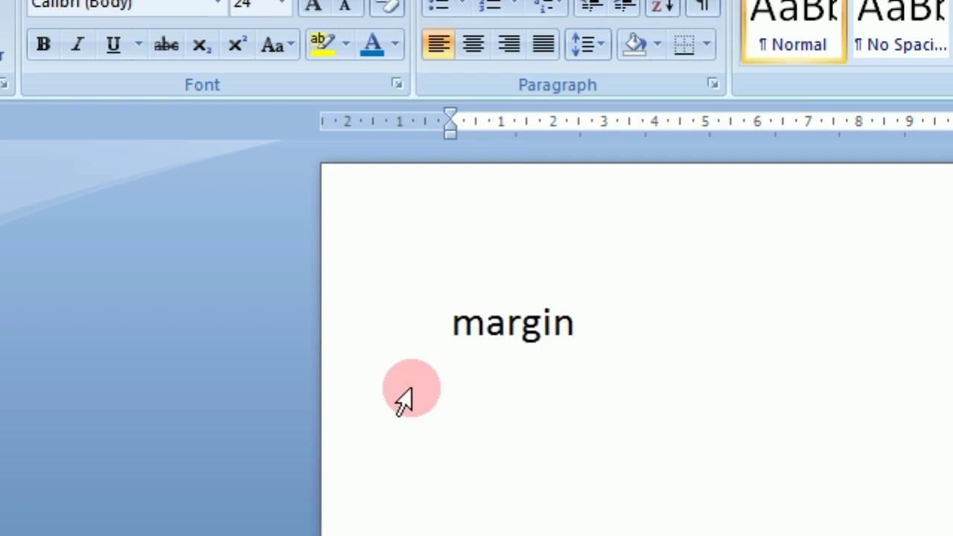
left_click(452, 320)
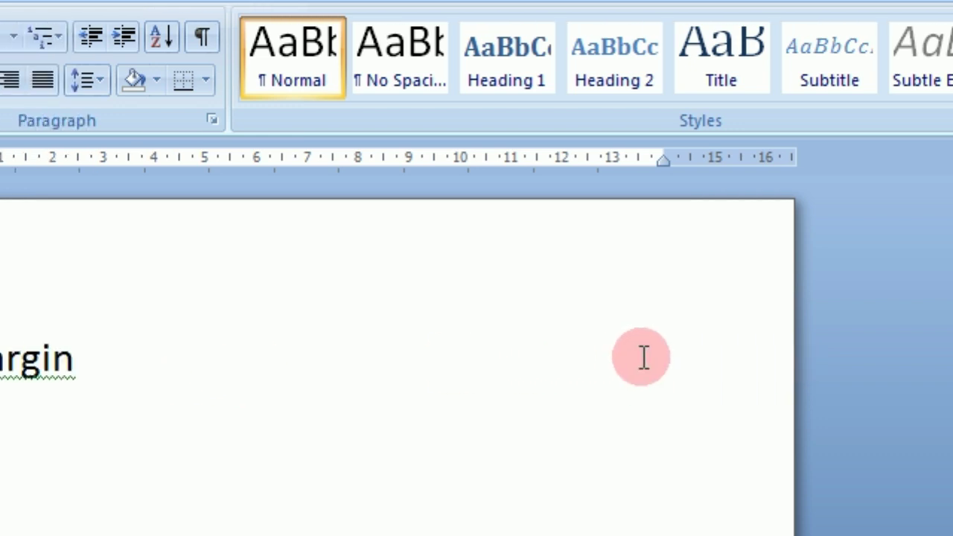
left_click(253, 360)
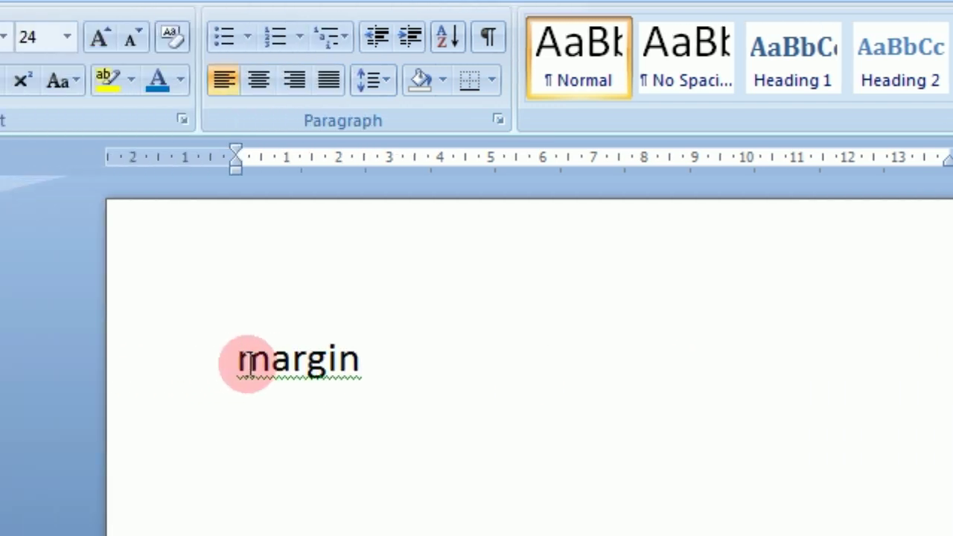
left_click(238, 363)
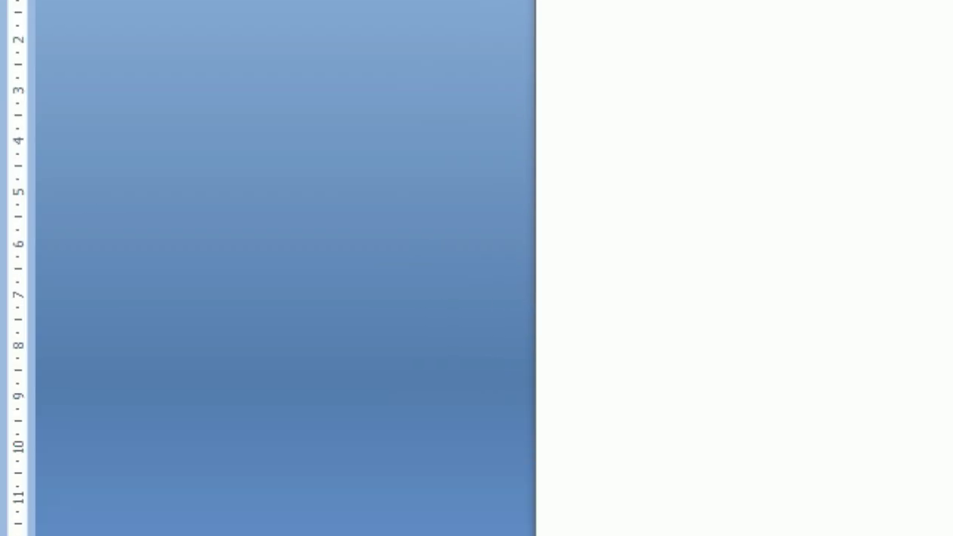
Return to the margin-and-indents explanation document and scroll down through it
mouse_move(153, 505)
left_click(238, 378)
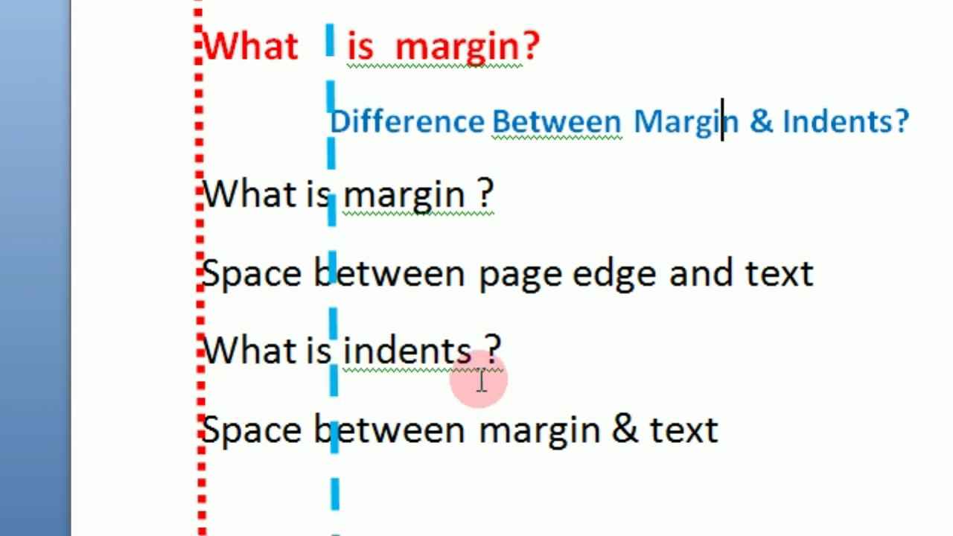
scroll(319, 415, "down", 1)
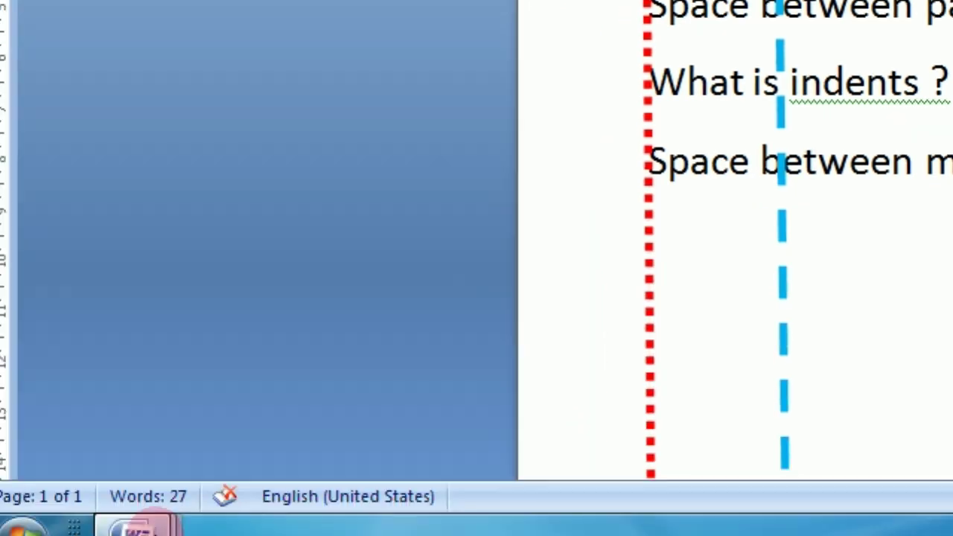
Back in Document6, start a new line below 'Margin'
mouse_move(138, 525)
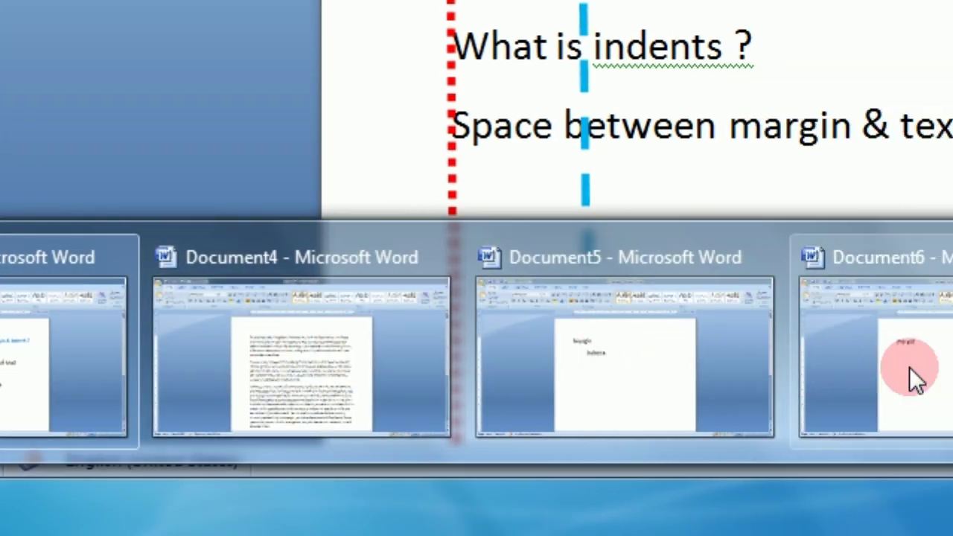
left_click(909, 367)
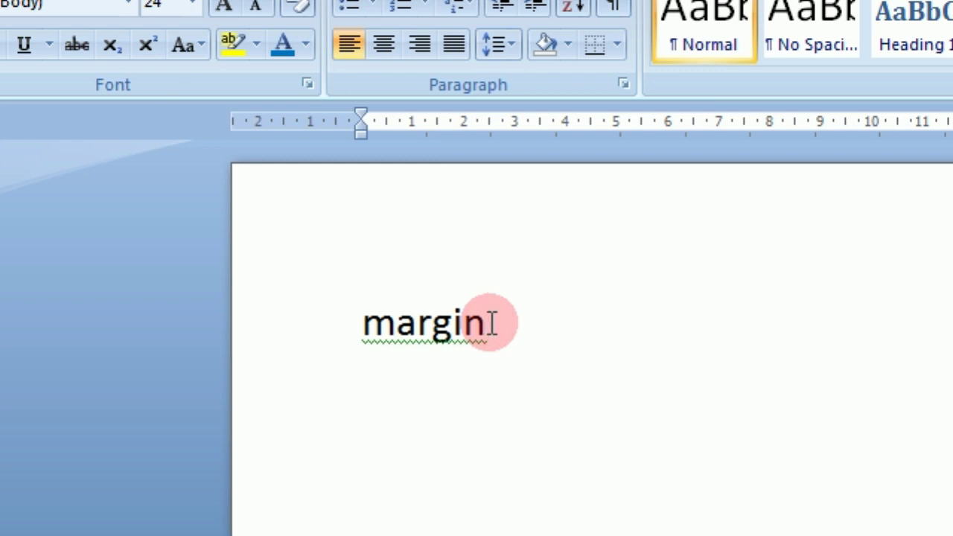
key("Return")
type("indents")
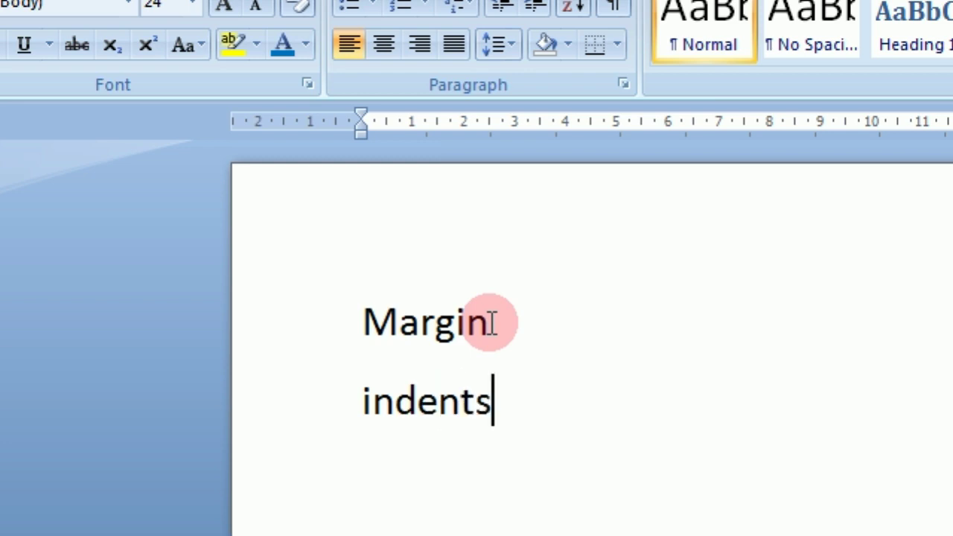
left_click_drag(488, 322, 366, 338)
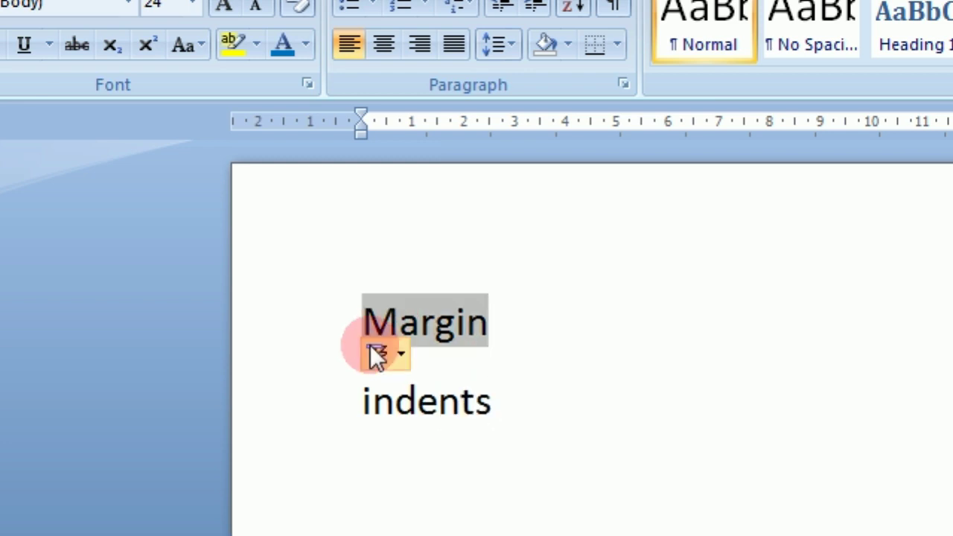
left_click(358, 322)
Capitalize 'Indents' and move its first-line indent about 3 inches right on the ruler
left_click(358, 399)
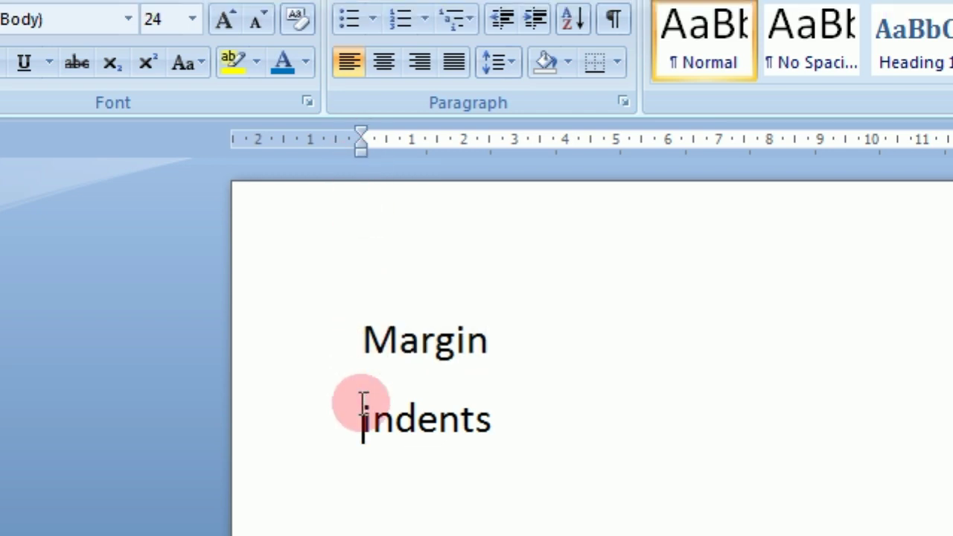
key("Delete")
type("I")
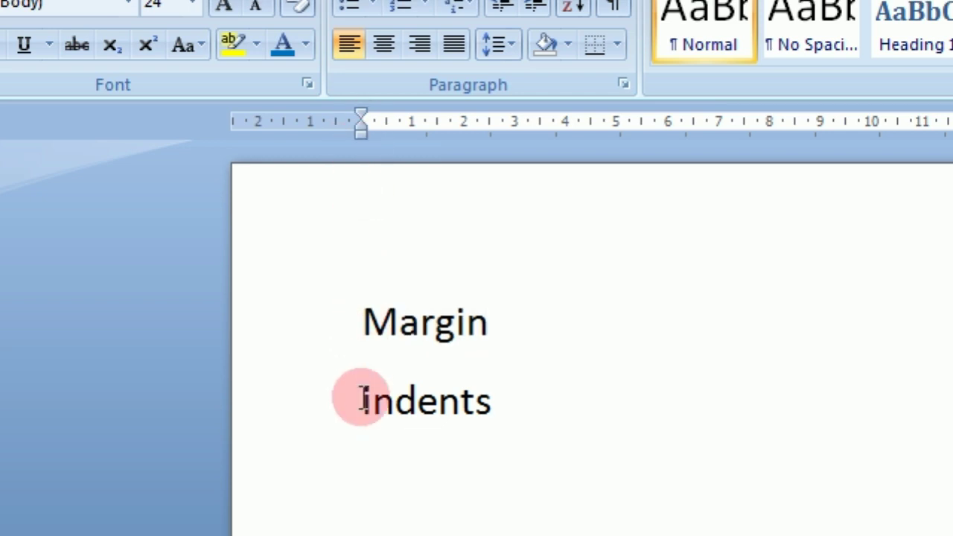
left_click_drag(362, 400, 509, 398)
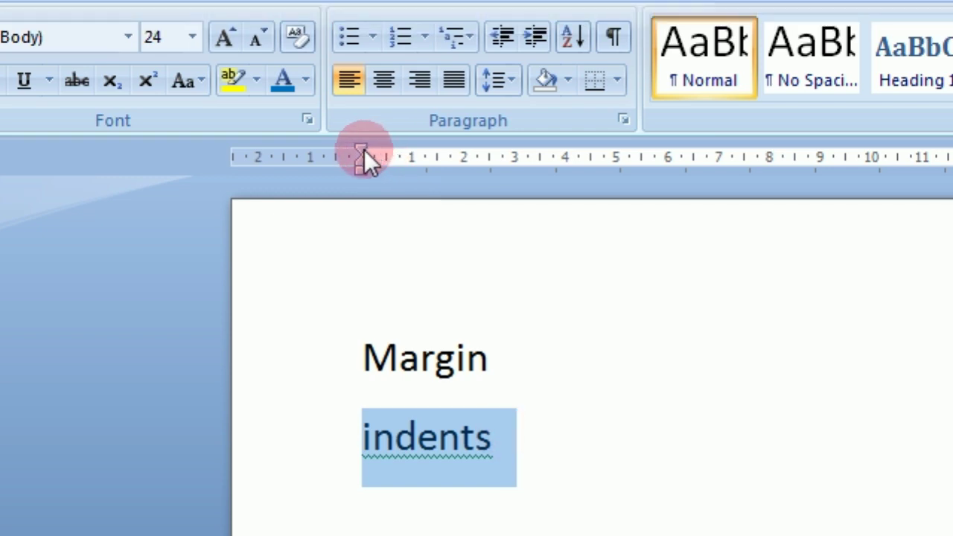
left_click_drag(364, 150, 511, 152)
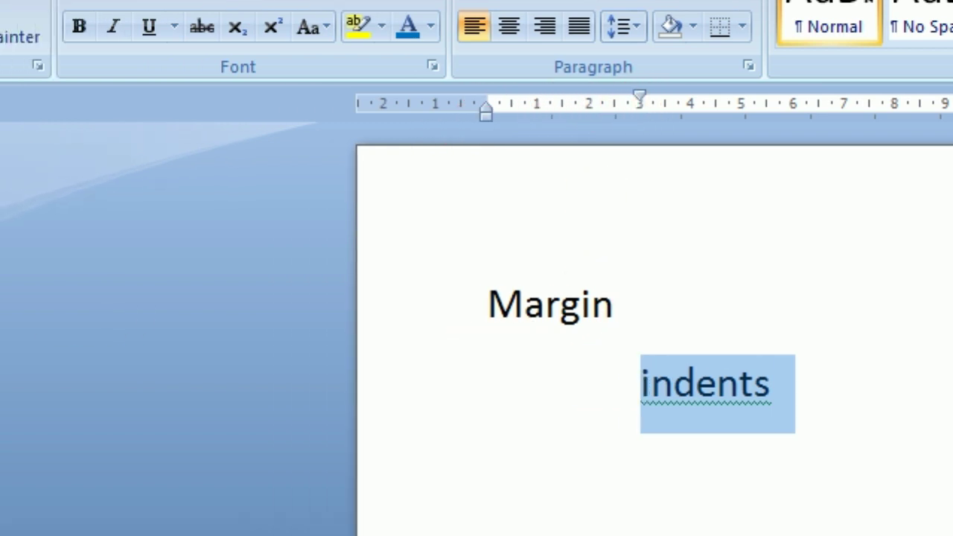
left_click_drag(22, 272, 22, 183)
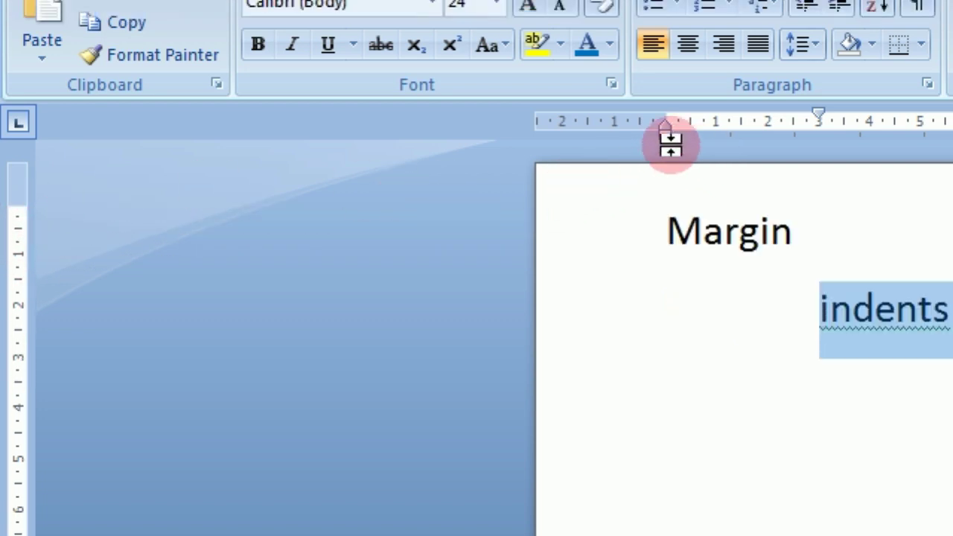
left_click(667, 227)
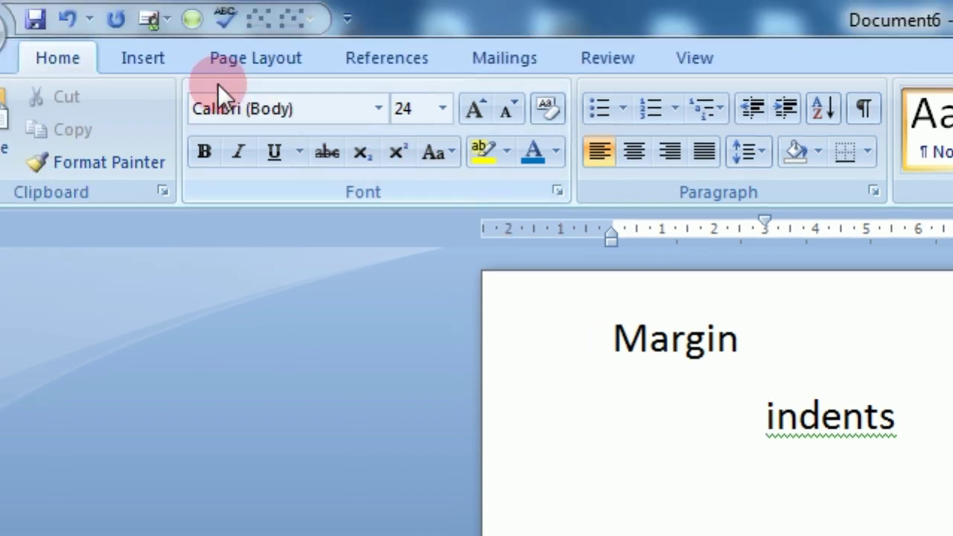
Draw a vertical Line shape from beside 'indents' straight down the page
left_click(213, 62)
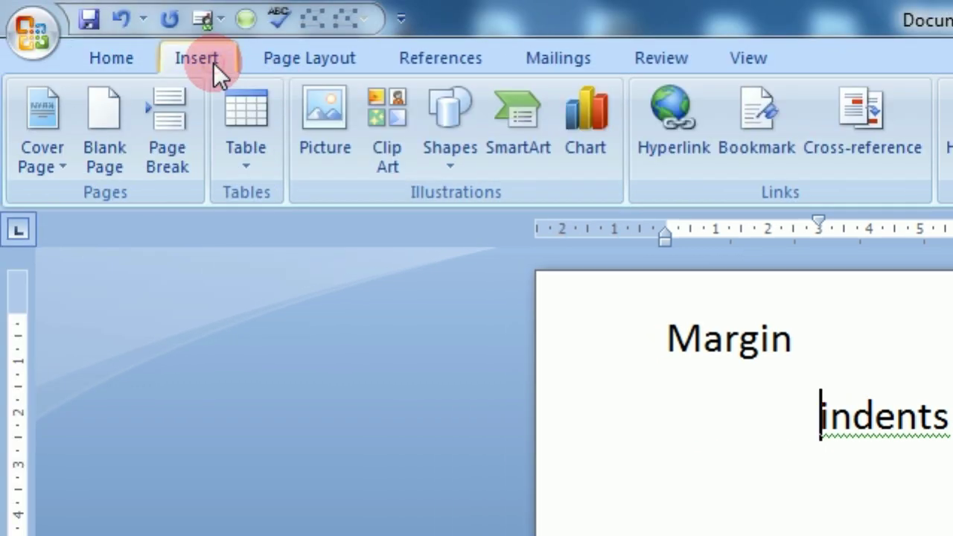
left_click(447, 172)
left_click(467, 227)
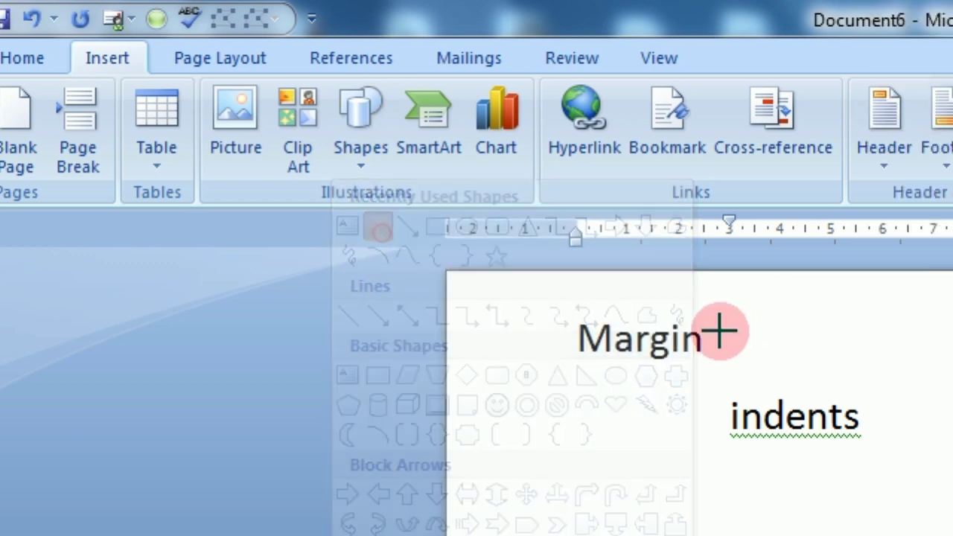
left_click_drag(704, 291, 705, 535)
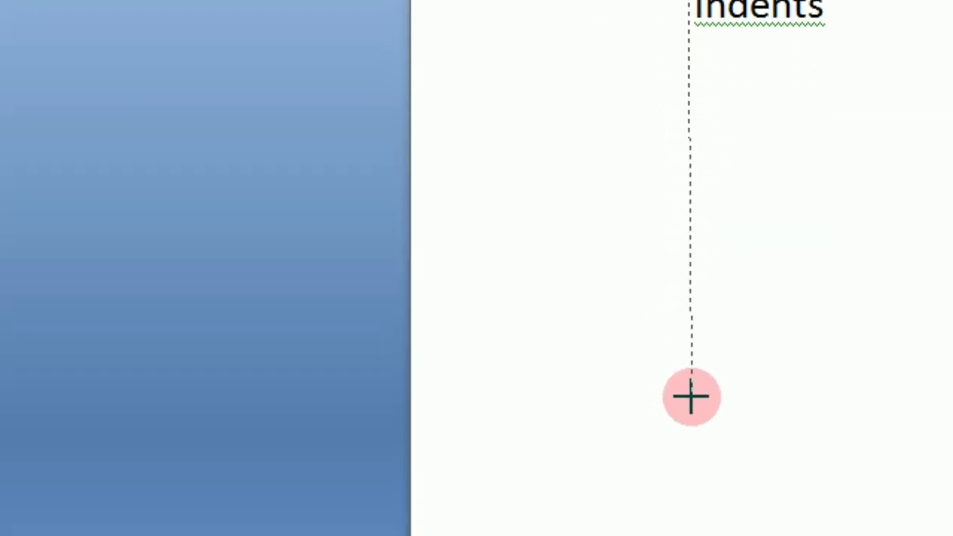
left_click_drag(688, 402, 689, 535)
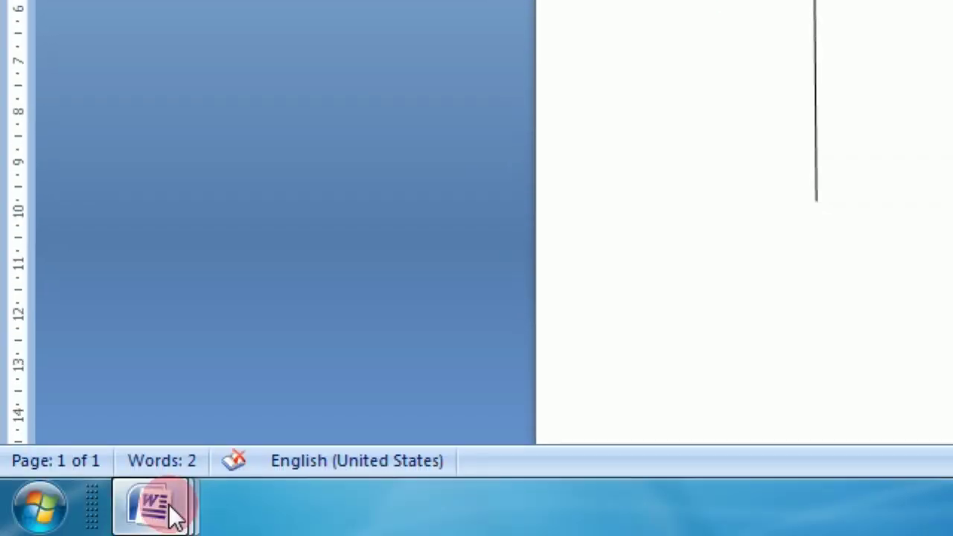
Switch to Document2 and place the cursor in its blue heading
mouse_move(160, 508)
left_click(324, 372)
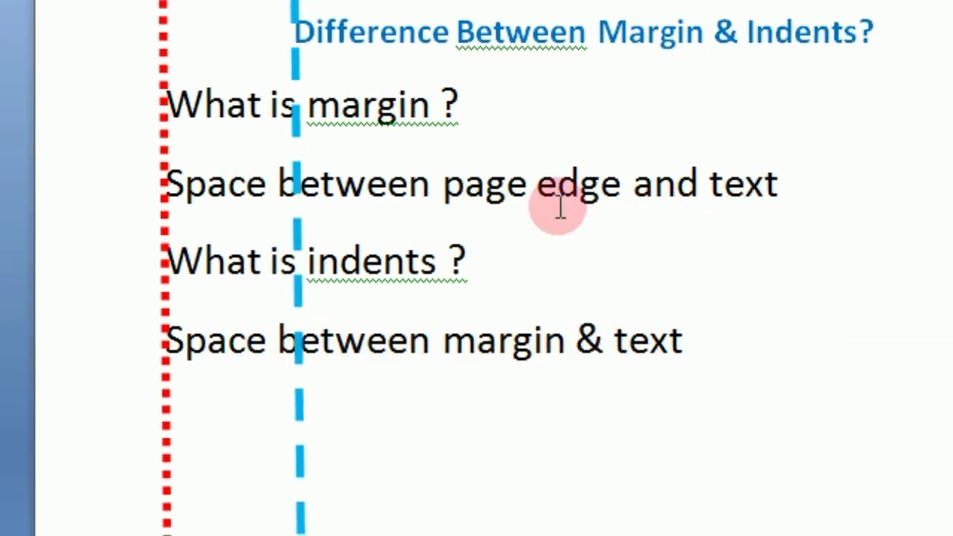
left_click(683, 134)
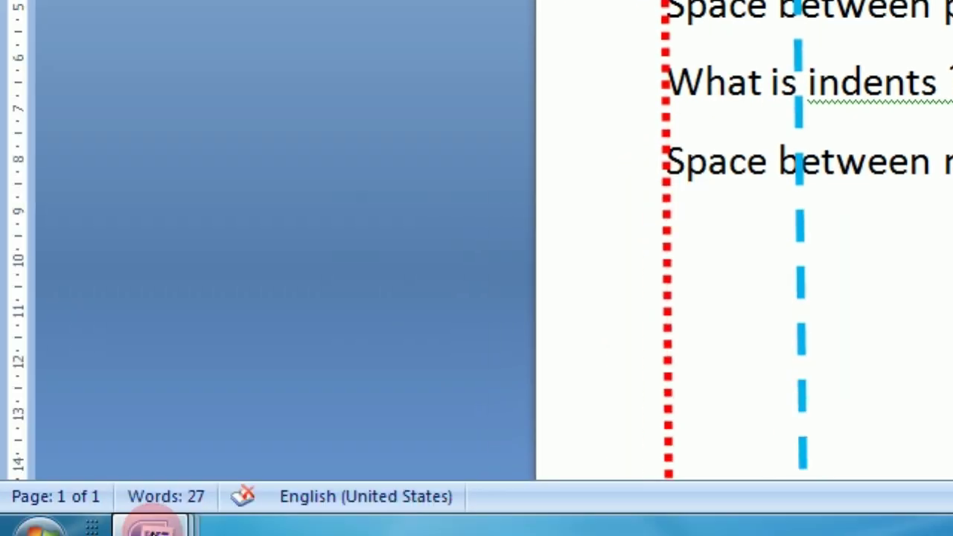
Switch to Document4, scroll through its sample paragraphs, then return to the top
mouse_move(149, 506)
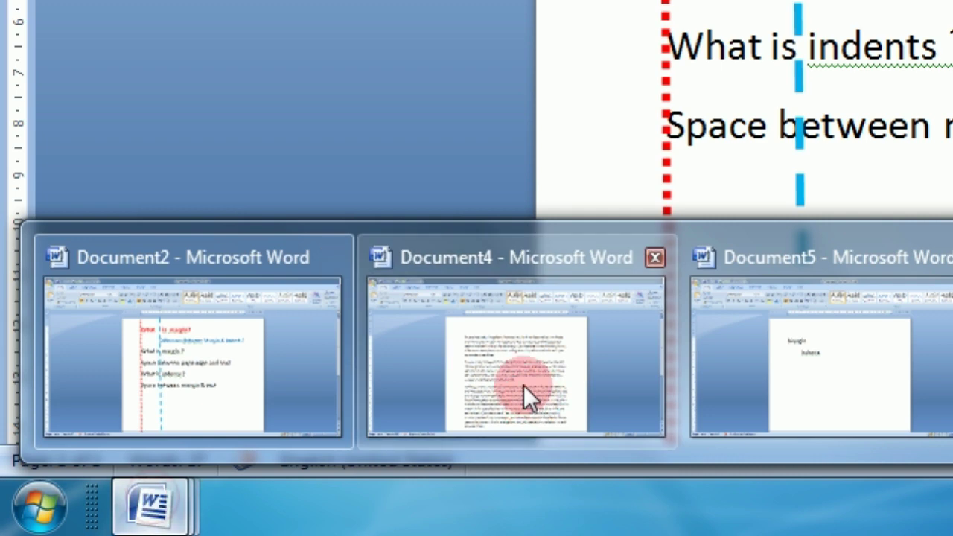
left_click(523, 385)
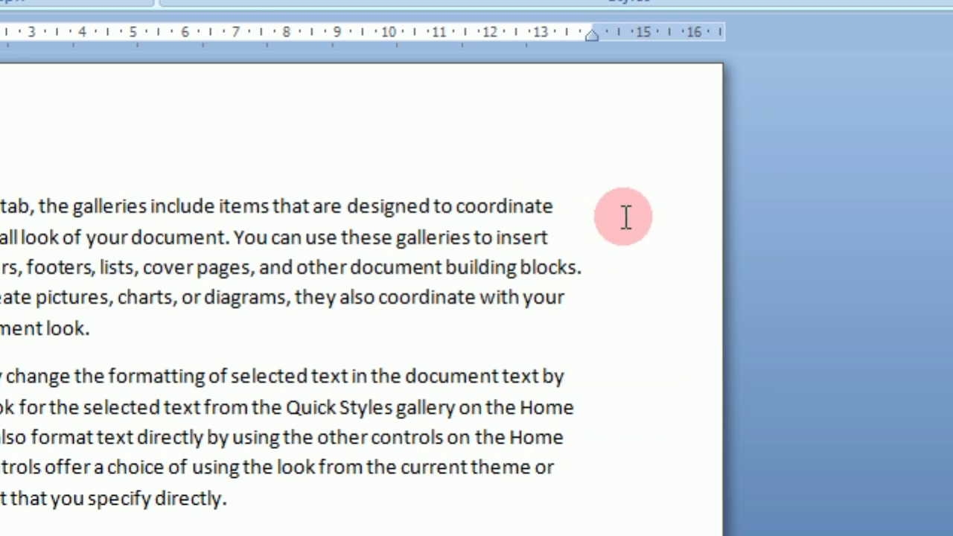
scroll(357, 320, "down", 4)
scroll(358, 320, "down", 3)
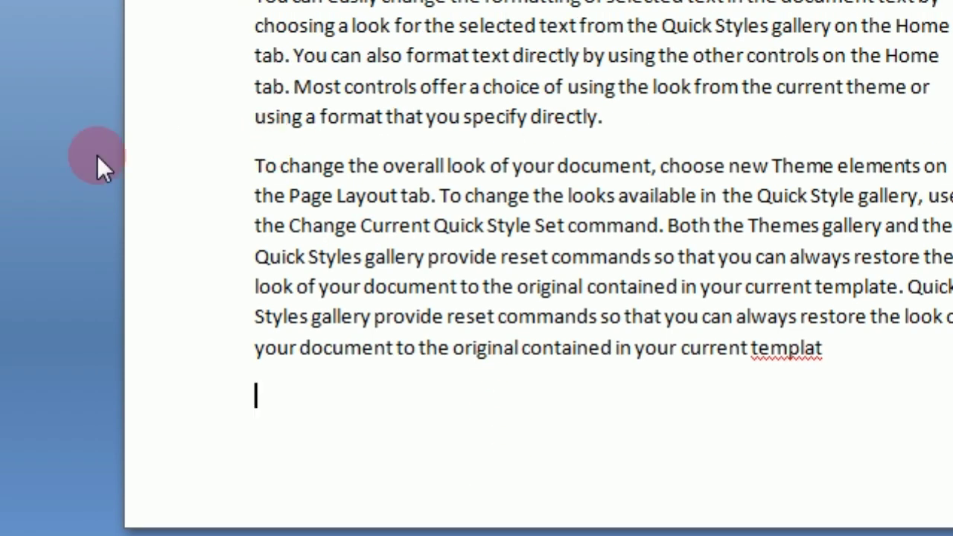
key("ctrl+z")
scroll(524, 148, "up", 5)
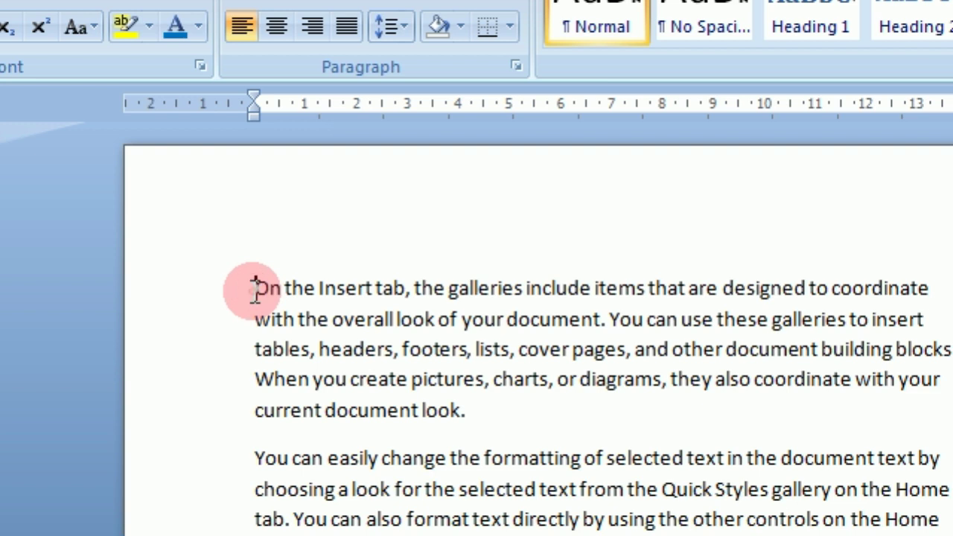
Select the opening paragraph's first line and drag its first-line indent marker to 2
left_click_drag(254, 288, 841, 296)
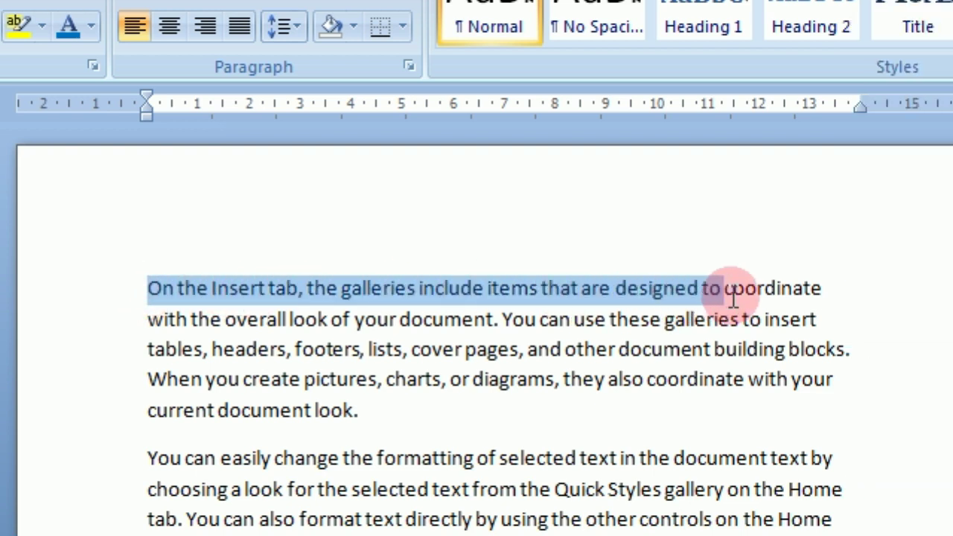
left_click_drag(733, 296, 821, 290)
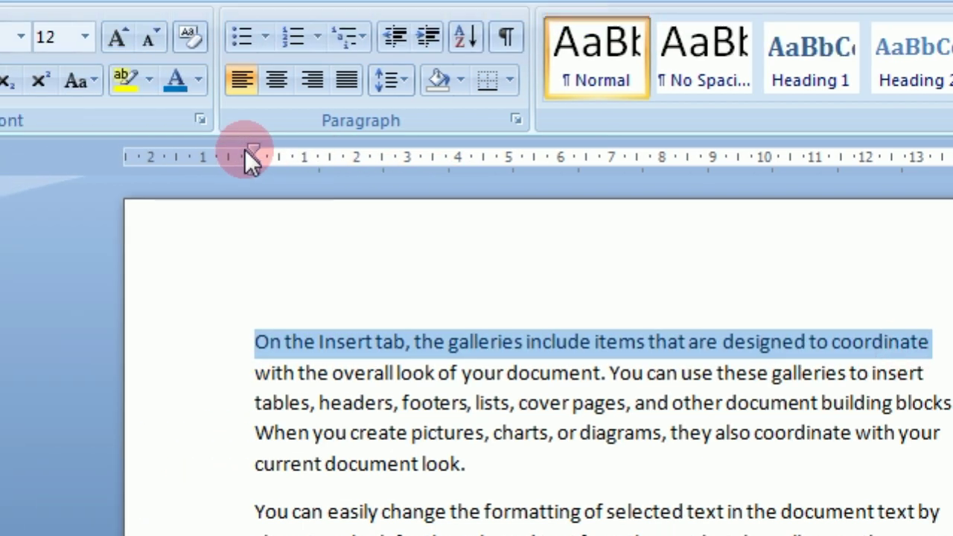
left_click_drag(257, 149, 356, 157)
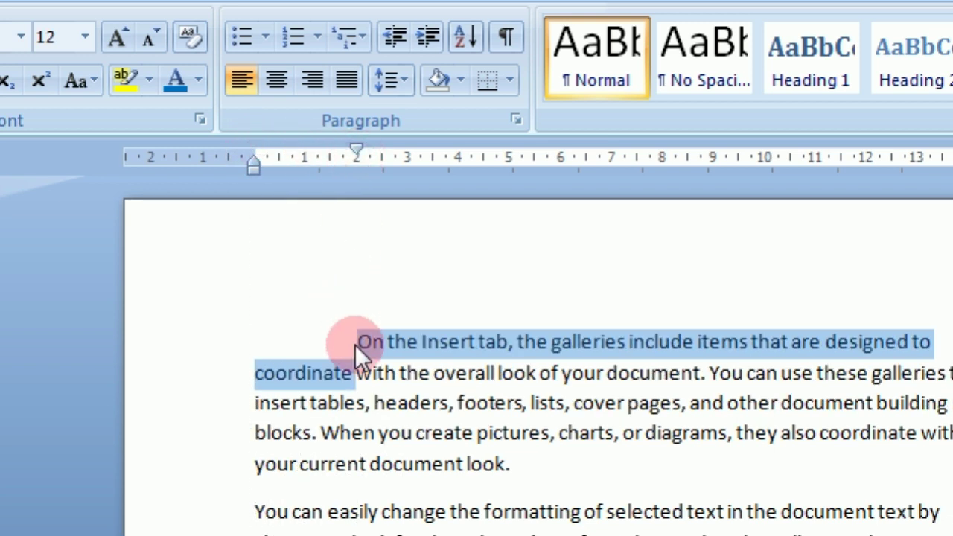
left_click(355, 344)
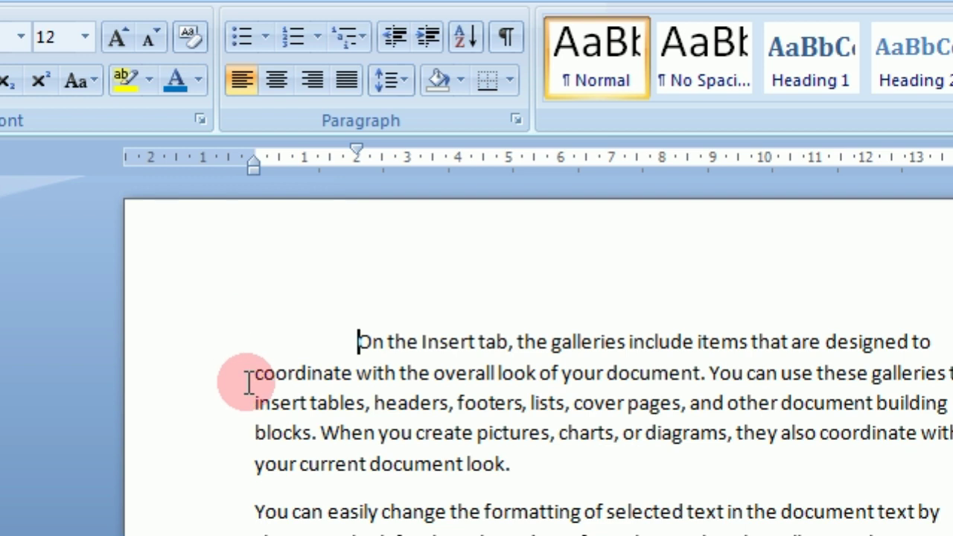